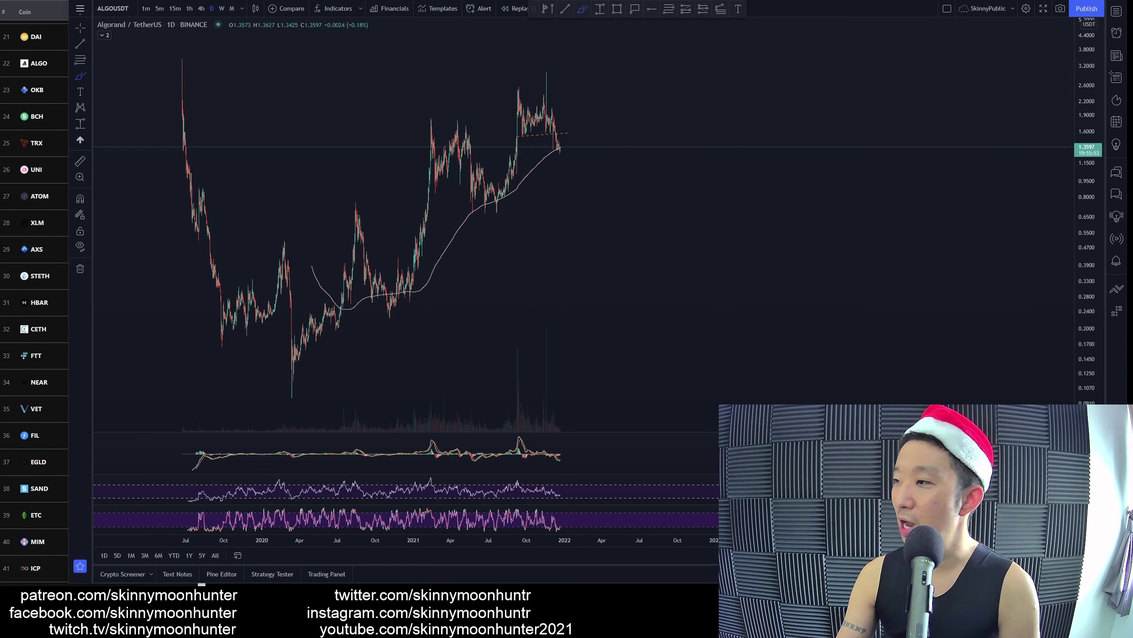
pyautogui.hotkey('alt', 'Tab')
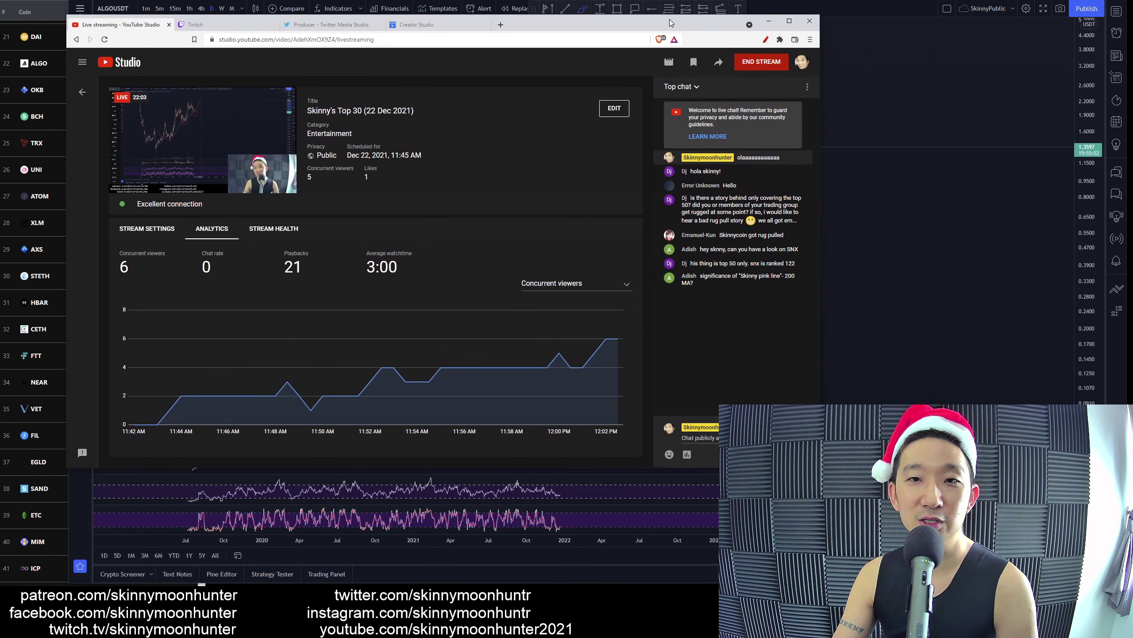
pyautogui.moveTo(663, 3); pyautogui.dragTo(650, 1)
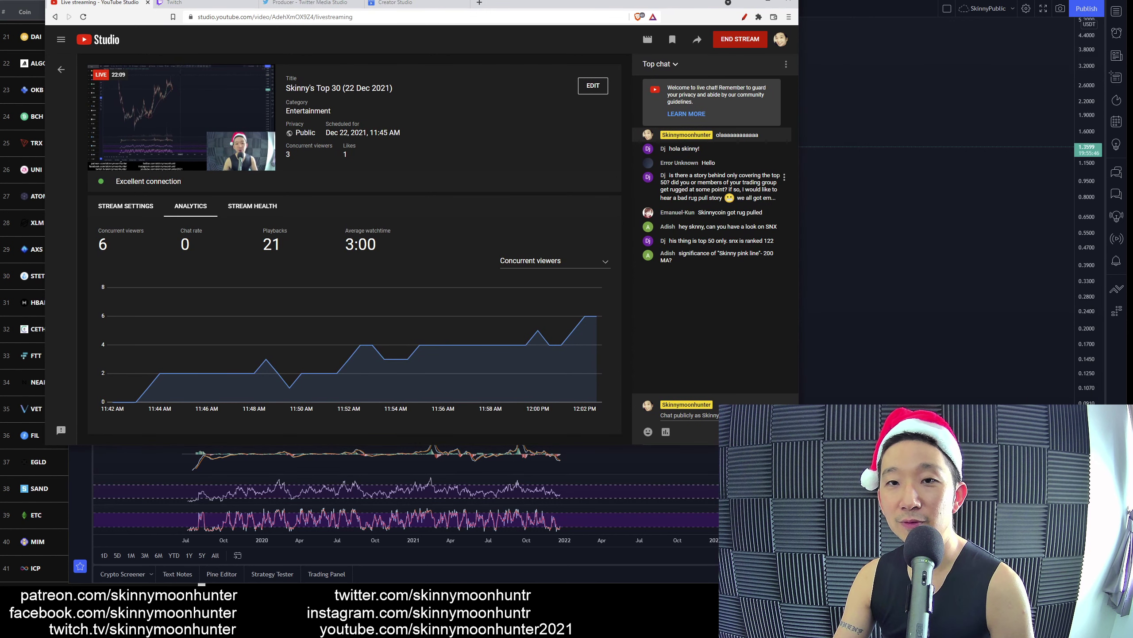
pyautogui.moveTo(705, 174); pyautogui.dragTo(699, 197)
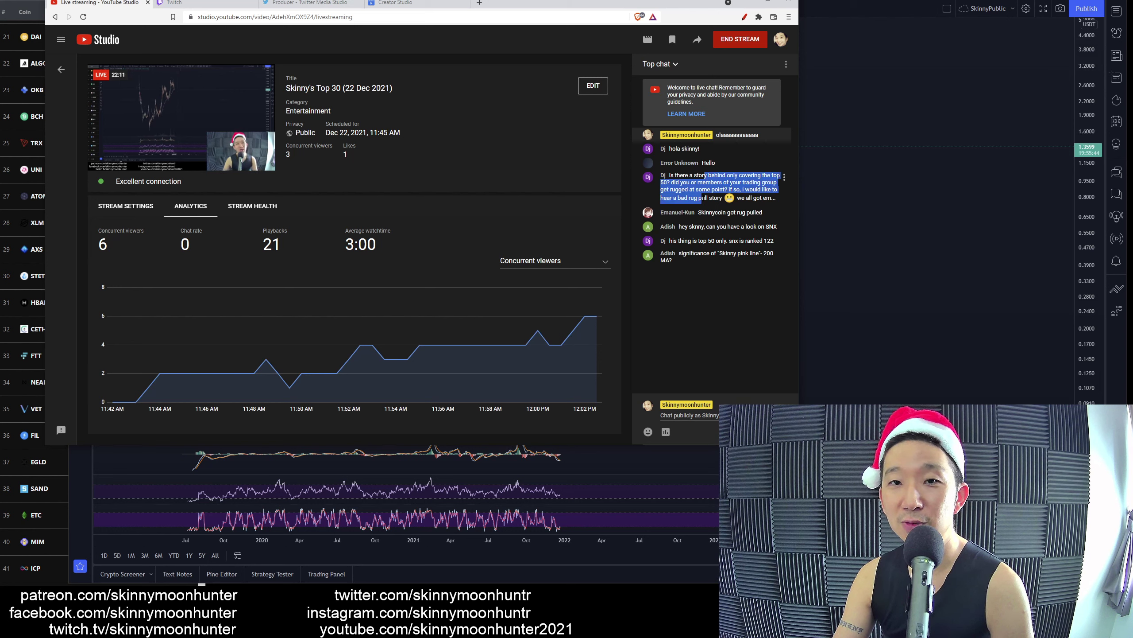
pyautogui.click(718, 310)
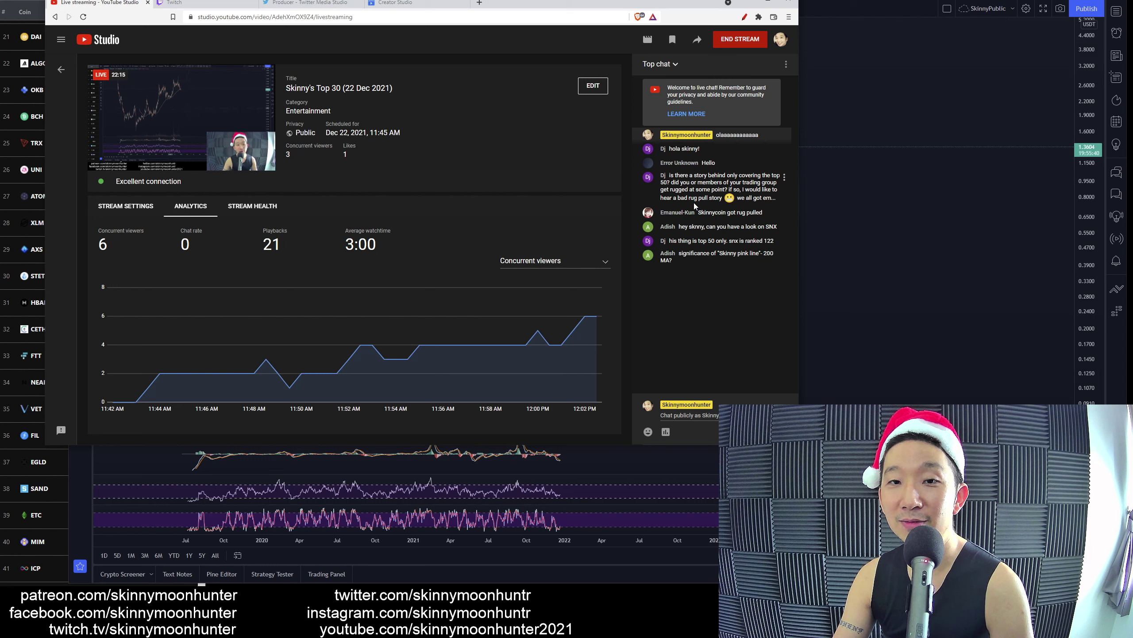
pyautogui.moveTo(695, 202); pyautogui.dragTo(701, 182)
pyautogui.click(700, 181)
pyautogui.click(701, 181)
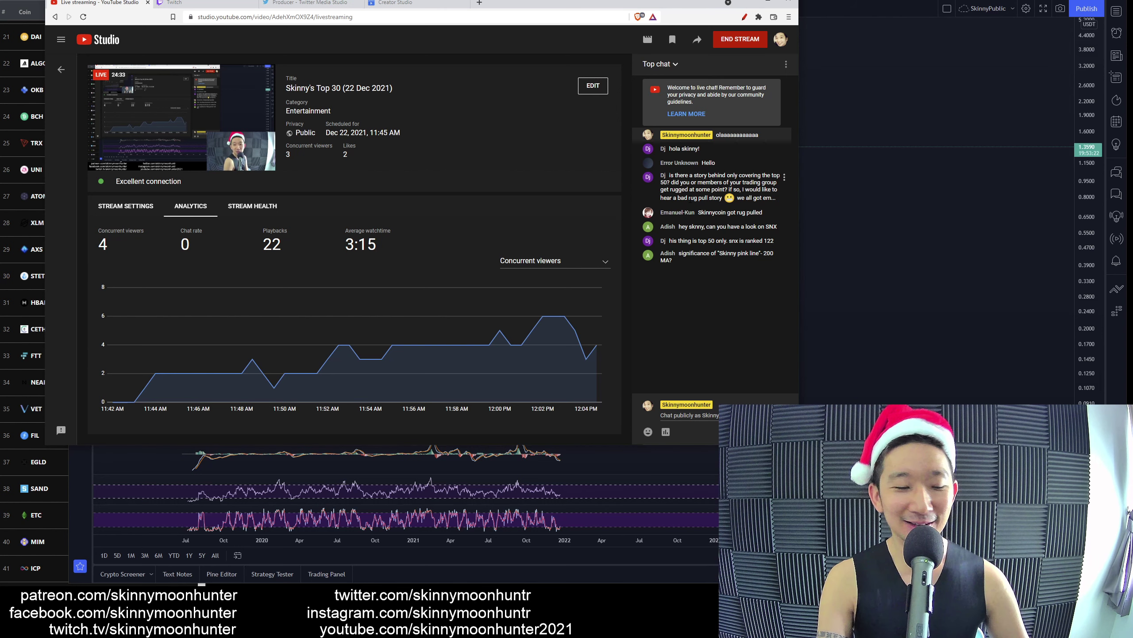
# - Search Google images for 'what is pi' in a Brave private window, then return to YouTube Studio
pyautogui.hotkey('ctrl', 'shift', 'n')
pyautogui.write('gi wha')
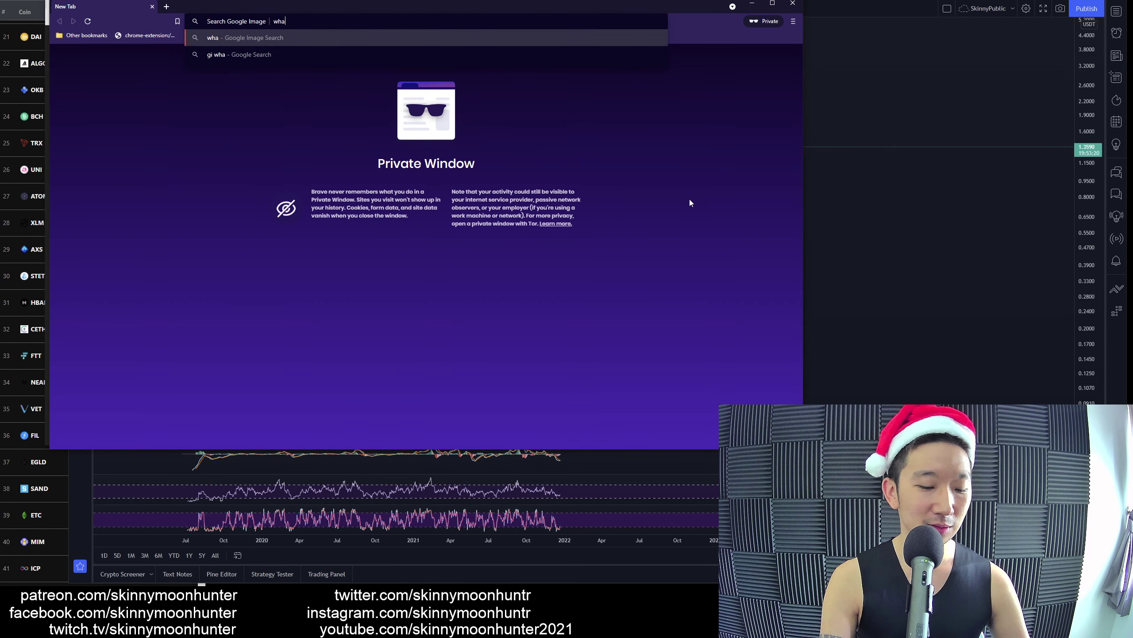
pyautogui.write('t is pi')
pyautogui.press('Return')
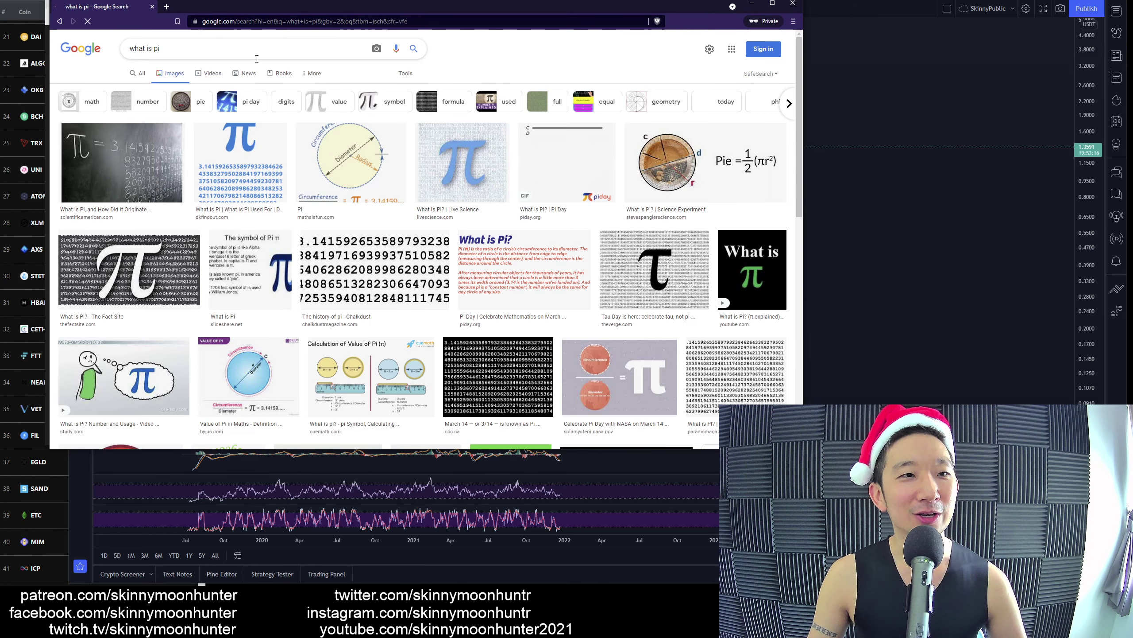
pyautogui.moveTo(351, 162)
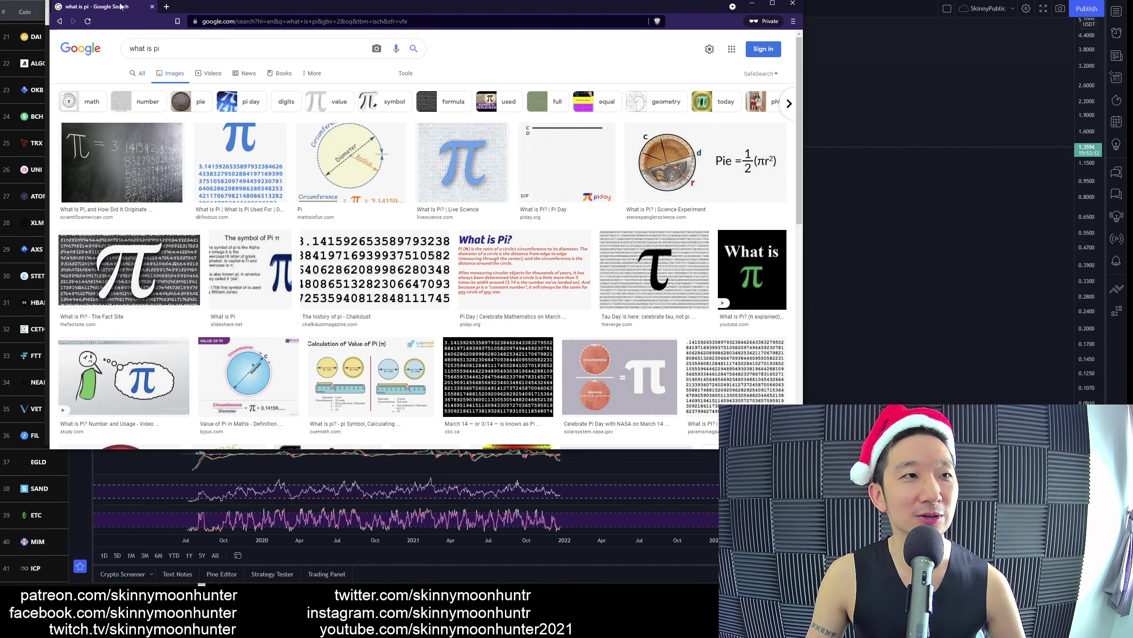
pyautogui.hotkey('alt', 'Tab')
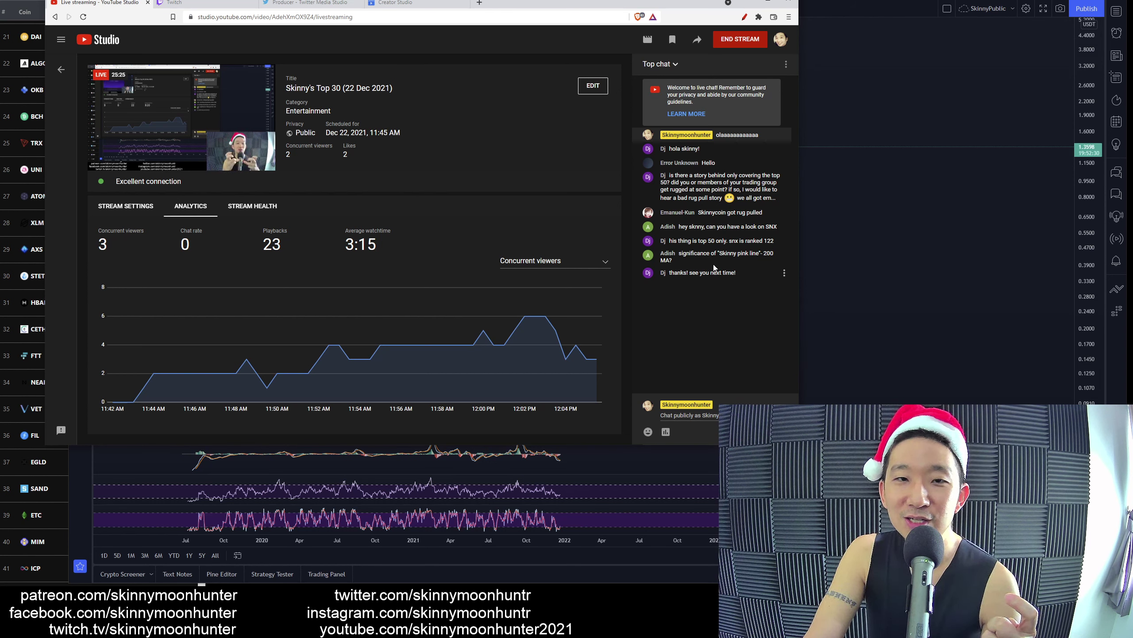
pyautogui.click(202, 7)
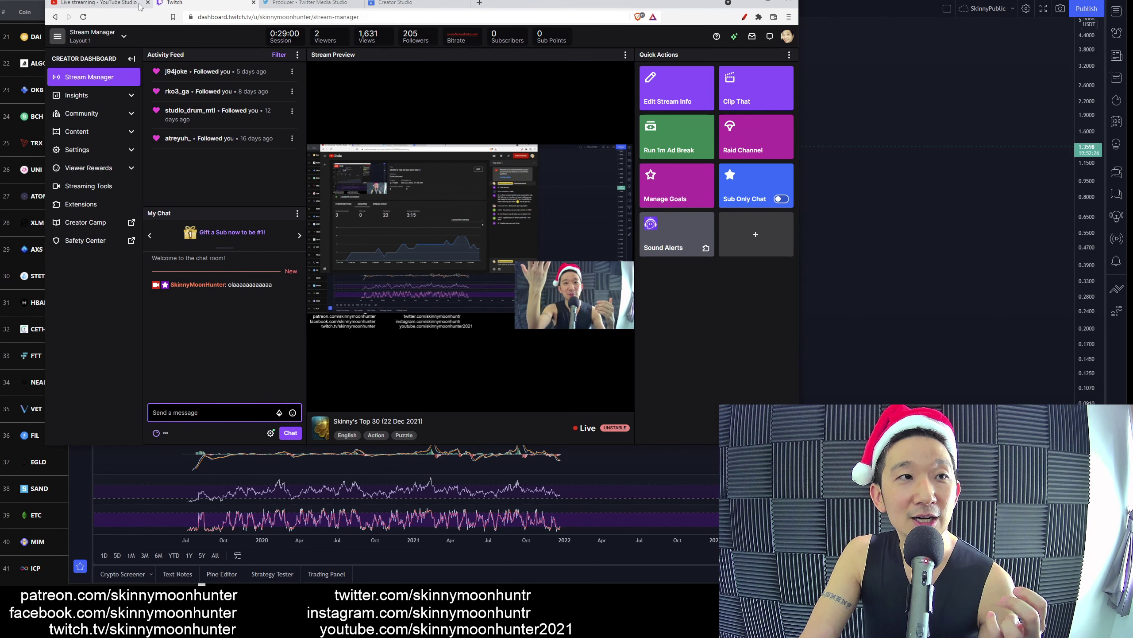
pyautogui.click(98, 4)
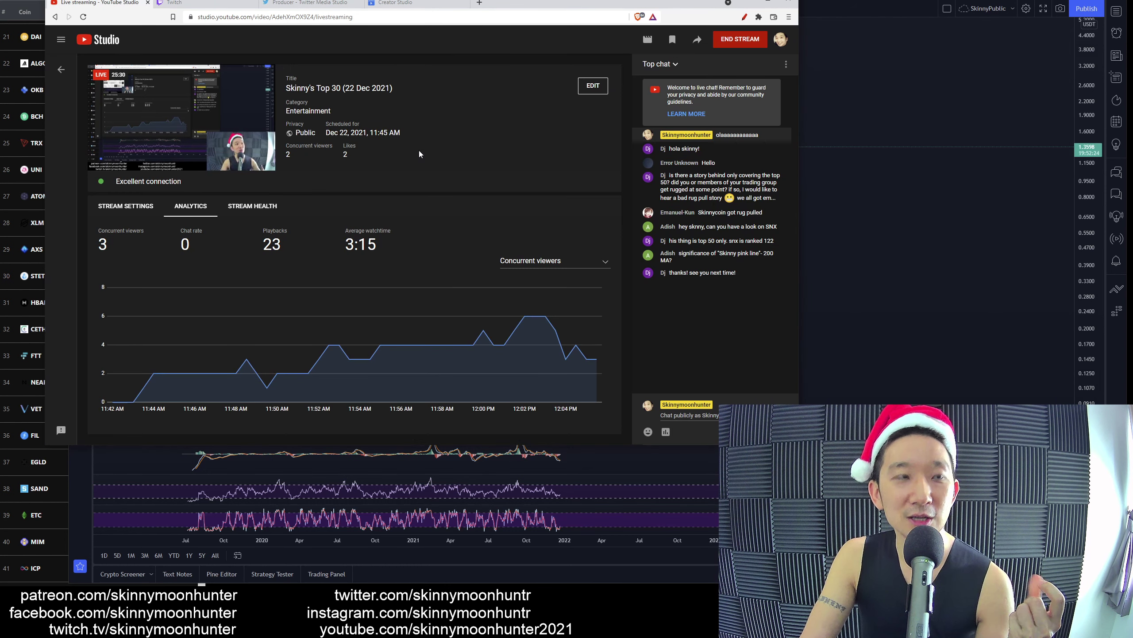